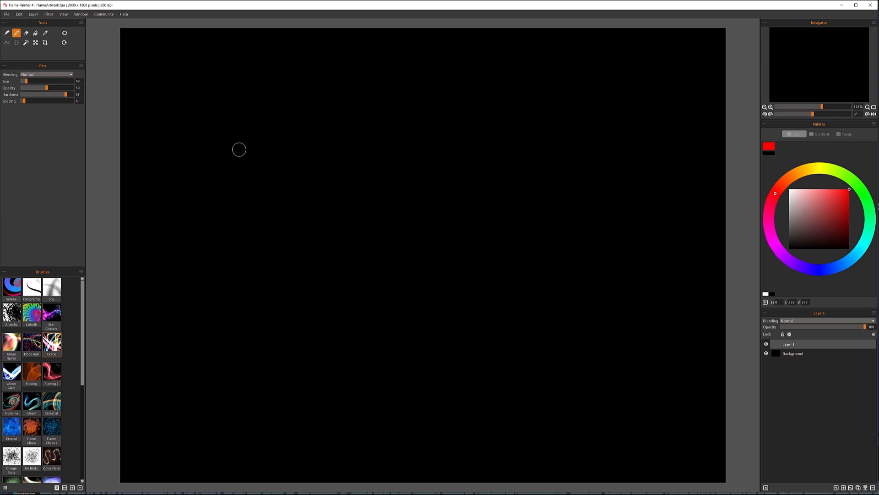
Step: Paint three red pen strokes in the upper part of the canvas: one at opacity 50, one at opacity 10, one at hardness 22
{"action": "left_click_drag", "start_coordinate": [224, 129], "coordinate": [430, 170]}
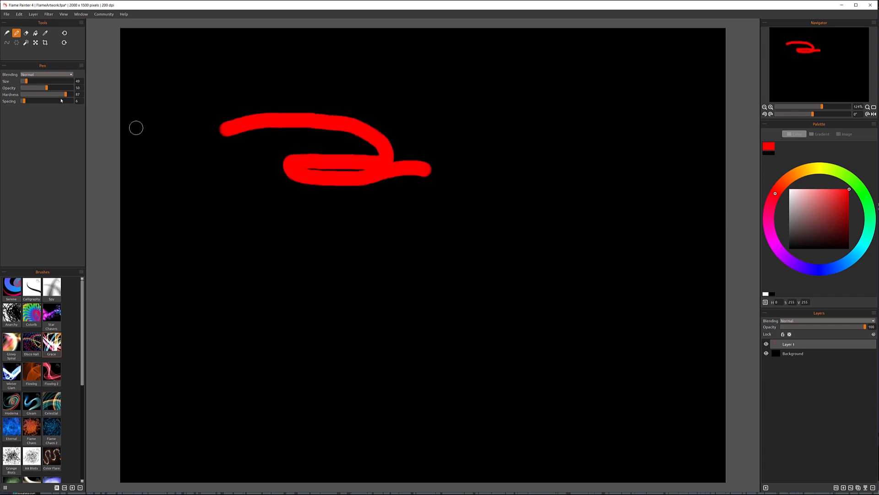
{"action": "left_click_drag", "start_coordinate": [46, 87], "coordinate": [26, 87]}
{"action": "mouse_move", "coordinate": [149, 84]}
{"action": "left_mouse_down"}
{"action": "mouse_move", "coordinate": [239, 77]}
{"action": "mouse_move", "coordinate": [219, 152]}
{"action": "left_mouse_up"}
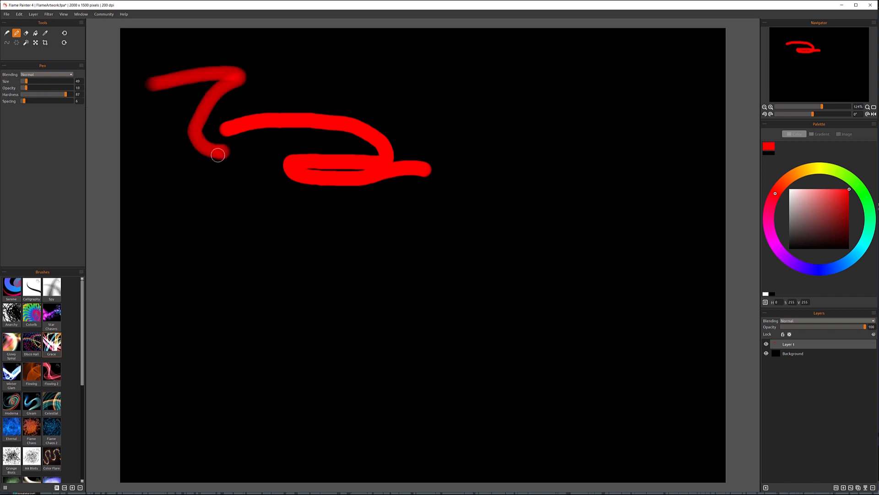
{"action": "mouse_move", "coordinate": [65, 94]}
{"action": "left_mouse_down"}
{"action": "mouse_move", "coordinate": [22, 94]}
{"action": "mouse_move", "coordinate": [32, 94]}
{"action": "left_mouse_up"}
{"action": "mouse_move", "coordinate": [212, 78]}
{"action": "left_mouse_down"}
{"action": "mouse_move", "coordinate": [316, 84]}
{"action": "mouse_move", "coordinate": [355, 100]}
{"action": "mouse_move", "coordinate": [271, 132]}
{"action": "mouse_move", "coordinate": [281, 150]}
{"action": "left_mouse_up"}
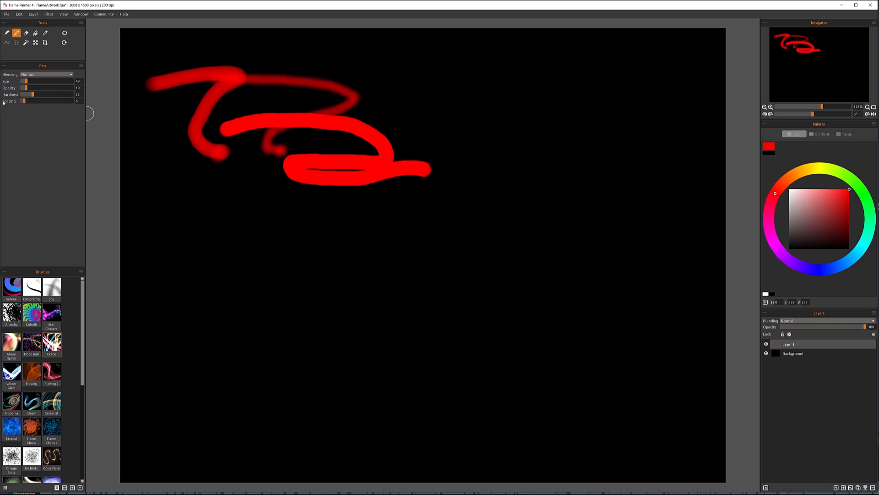
Step: Paint a wide S-shaped pen stroke of separate dots with greatly increased spacing, and reduce the spacing again
{"action": "left_click_drag", "start_coordinate": [31, 101], "coordinate": [74, 101]}
{"action": "mouse_move", "coordinate": [165, 199]}
{"action": "left_mouse_down"}
{"action": "mouse_move", "coordinate": [568, 221]}
{"action": "mouse_move", "coordinate": [502, 269]}
{"action": "mouse_move", "coordinate": [258, 270]}
{"action": "mouse_move", "coordinate": [167, 295]}
{"action": "mouse_move", "coordinate": [312, 305]}
{"action": "left_mouse_up"}
{"action": "left_click_drag", "start_coordinate": [72, 101], "coordinate": [35, 102]}
Step: Erase parts of the red strokes, and fill the whole of Layer 1 with solid red, including the remaining marks
{"action": "left_click", "coordinate": [26, 33]}
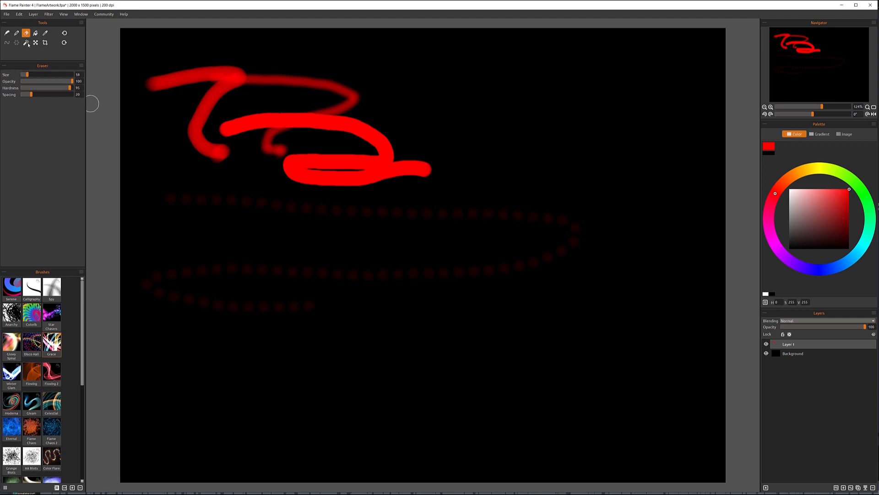
{"action": "mouse_move", "coordinate": [176, 63]}
{"action": "left_mouse_down"}
{"action": "mouse_move", "coordinate": [176, 97]}
{"action": "mouse_move", "coordinate": [201, 66]}
{"action": "mouse_move", "coordinate": [207, 76]}
{"action": "mouse_move", "coordinate": [250, 65]}
{"action": "mouse_move", "coordinate": [251, 95]}
{"action": "mouse_move", "coordinate": [224, 110]}
{"action": "mouse_move", "coordinate": [219, 137]}
{"action": "mouse_move", "coordinate": [329, 130]}
{"action": "mouse_move", "coordinate": [340, 142]}
{"action": "mouse_move", "coordinate": [332, 178]}
{"action": "mouse_move", "coordinate": [389, 172]}
{"action": "left_mouse_up"}
{"action": "left_click", "coordinate": [35, 33]}
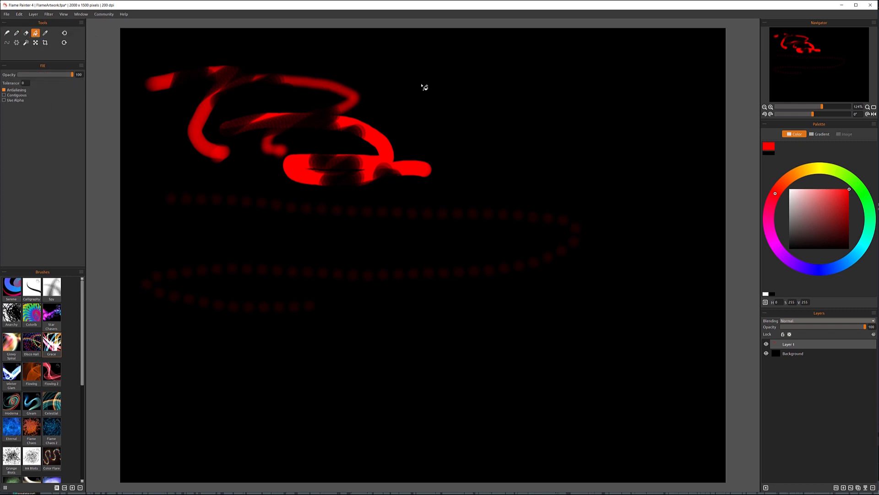
{"action": "left_click", "coordinate": [419, 100]}
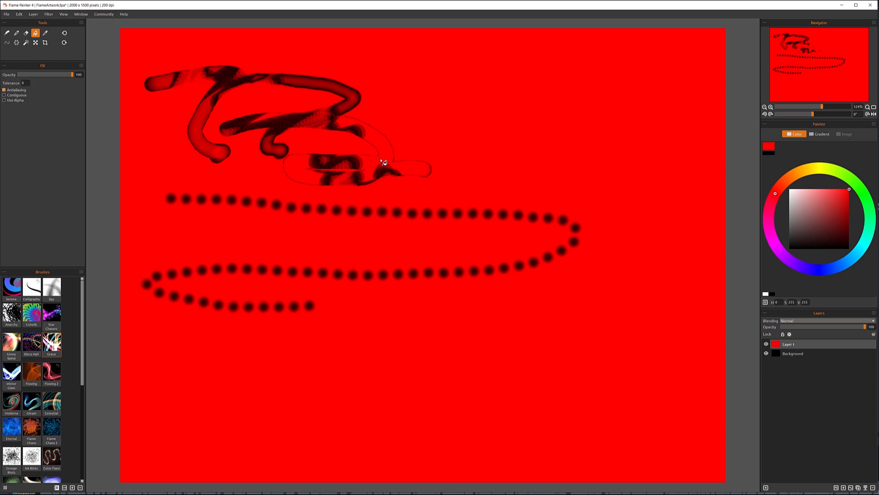
{"action": "left_click", "coordinate": [402, 179]}
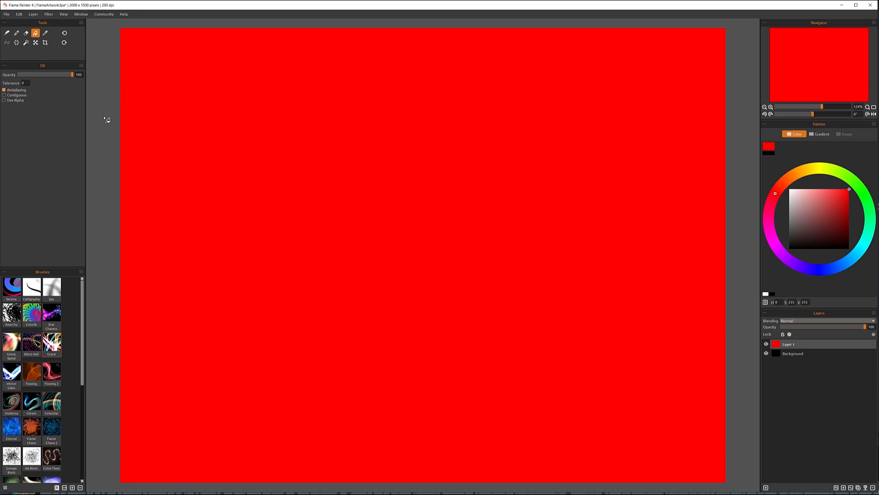
Step: Change the painting colour to black and fill the whole red layer with it
{"action": "left_click_drag", "start_coordinate": [831, 232], "coordinate": [762, 281]}
{"action": "left_click", "coordinate": [331, 169]}
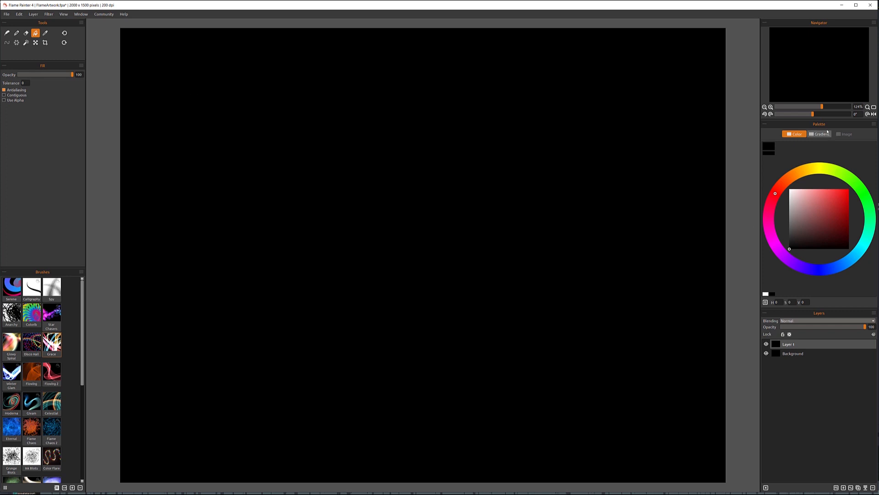
Step: Switch the palette to Gradient, and try the Pick Color tool's other sample mode before restoring the original one
{"action": "left_click", "coordinate": [821, 134]}
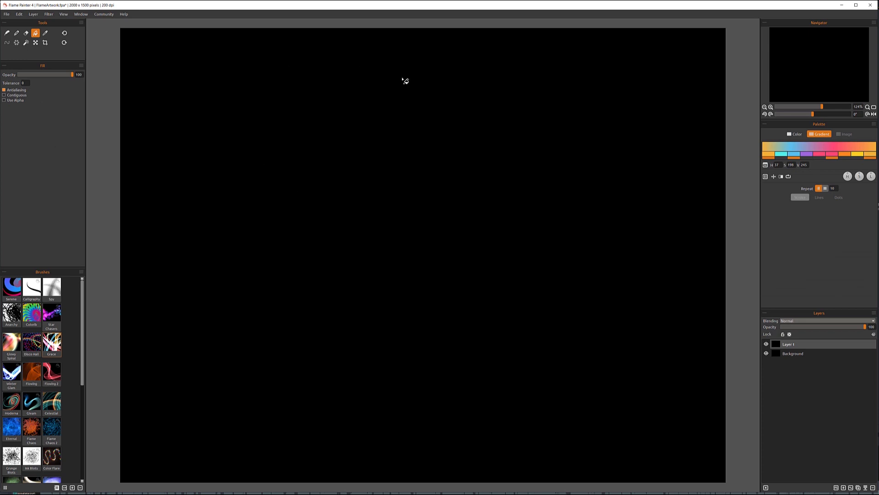
{"action": "left_click", "coordinate": [45, 33]}
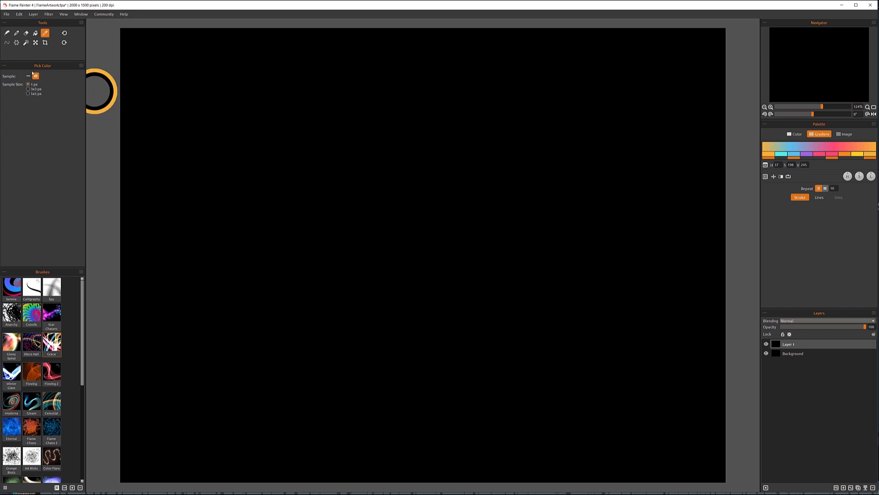
{"action": "left_click", "coordinate": [28, 77]}
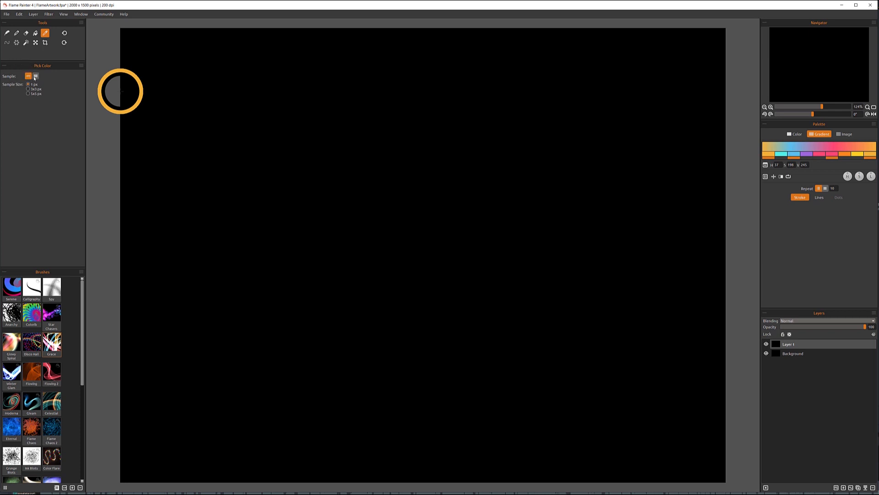
{"action": "left_click", "coordinate": [34, 76]}
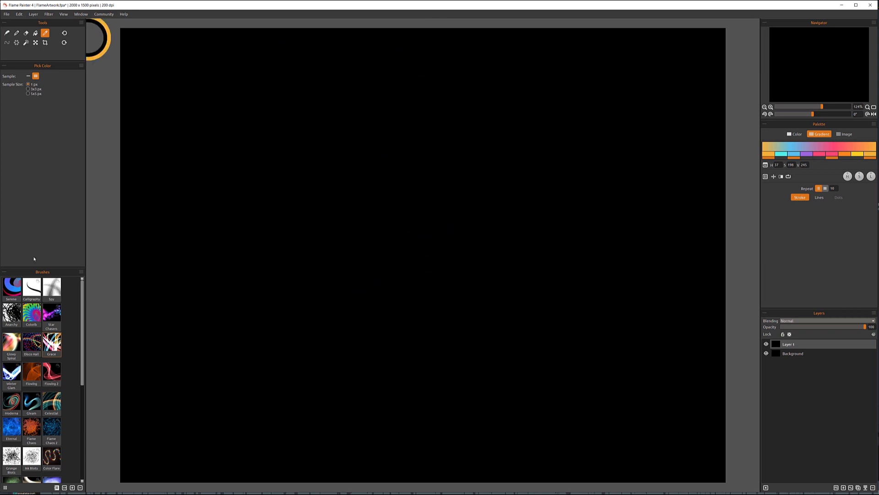
Step: Paint a curved gradient stroke with the Serene brush, and clear it from the layer
{"action": "left_click", "coordinate": [13, 291]}
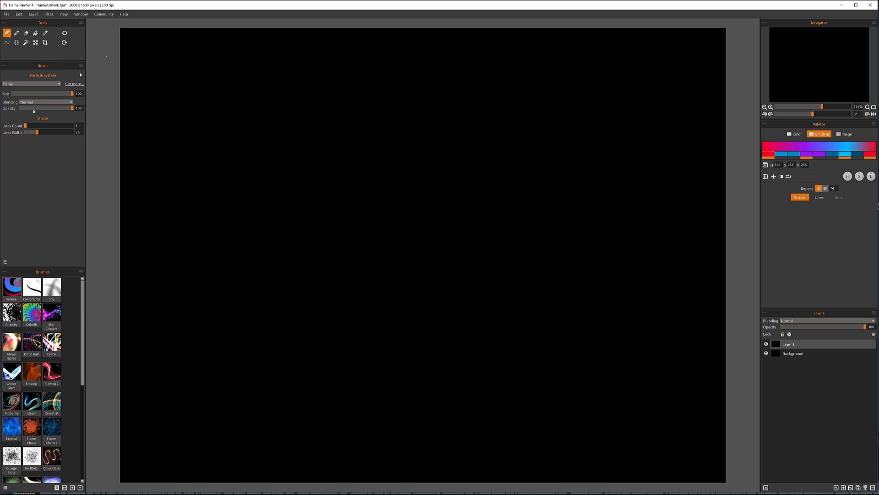
{"action": "left_click", "coordinate": [16, 43]}
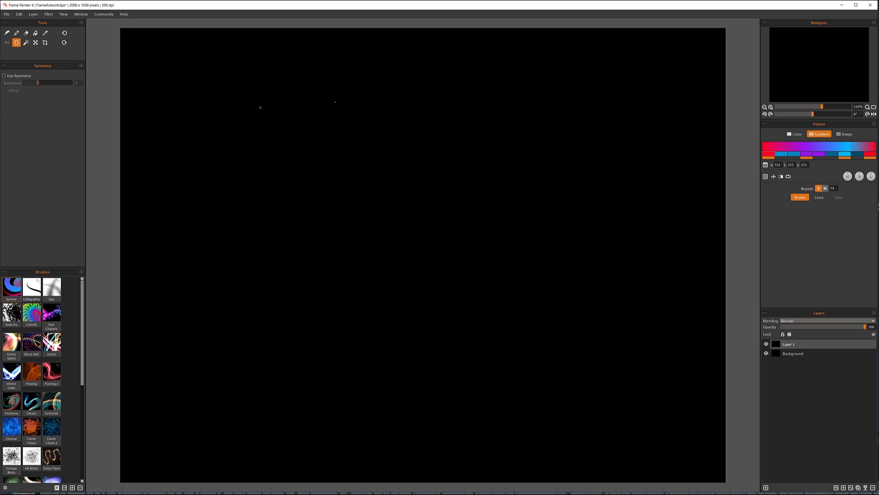
{"action": "key", "text": "b"}
{"action": "mouse_move", "coordinate": [198, 112]}
{"action": "left_mouse_down"}
{"action": "mouse_move", "coordinate": [243, 90]}
{"action": "mouse_move", "coordinate": [324, 112]}
{"action": "mouse_move", "coordinate": [226, 255]}
{"action": "mouse_move", "coordinate": [305, 214]}
{"action": "left_mouse_up"}
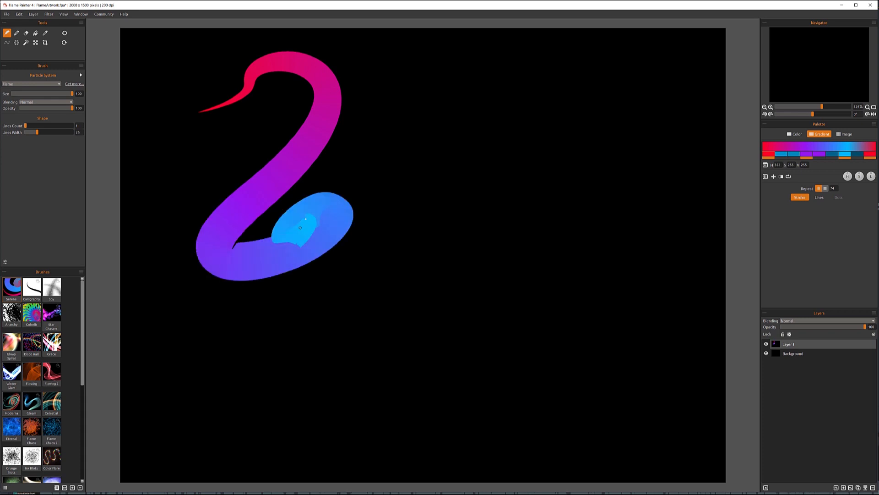
{"action": "key", "text": "Delete"}
Step: Enable symmetry with a rotational count of 4 and paint a winding stroke repeated around the canvas centre
{"action": "left_click", "coordinate": [18, 42]}
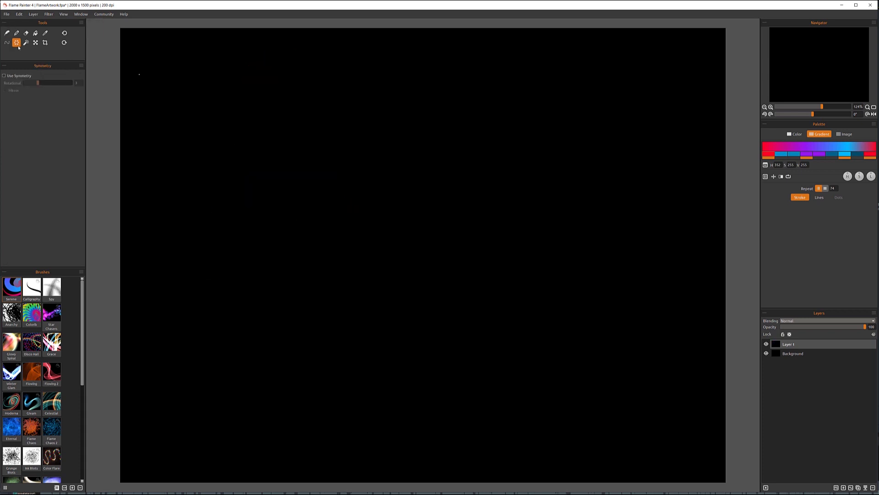
{"action": "left_click", "coordinate": [4, 76]}
{"action": "left_click_drag", "start_coordinate": [40, 84], "coordinate": [45, 84]}
{"action": "mouse_move", "coordinate": [376, 38]}
{"action": "left_mouse_down"}
{"action": "mouse_move", "coordinate": [372, 94]}
{"action": "mouse_move", "coordinate": [350, 82]}
{"action": "mouse_move", "coordinate": [362, 73]}
{"action": "mouse_move", "coordinate": [414, 184]}
{"action": "mouse_move", "coordinate": [468, 149]}
{"action": "mouse_move", "coordinate": [384, 147]}
{"action": "left_mouse_up"}
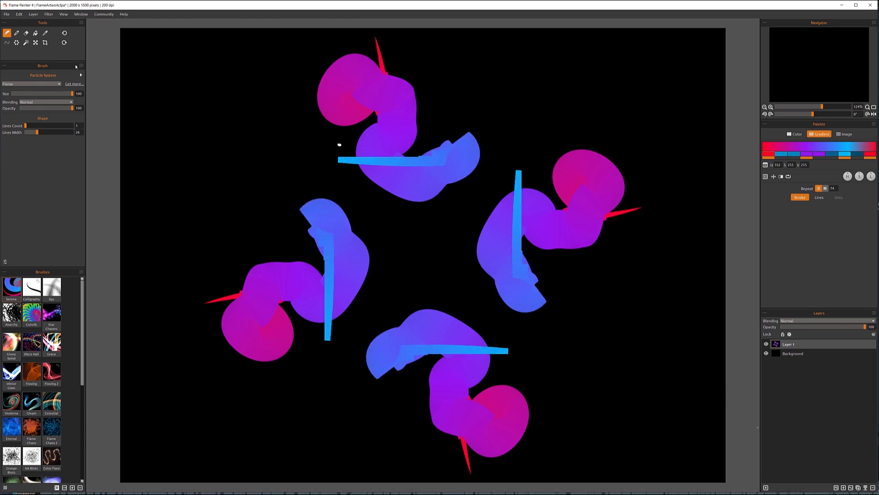
Step: Set the rotational symmetry to 7 and paint looping strokes around the centre
{"action": "left_click", "coordinate": [17, 43]}
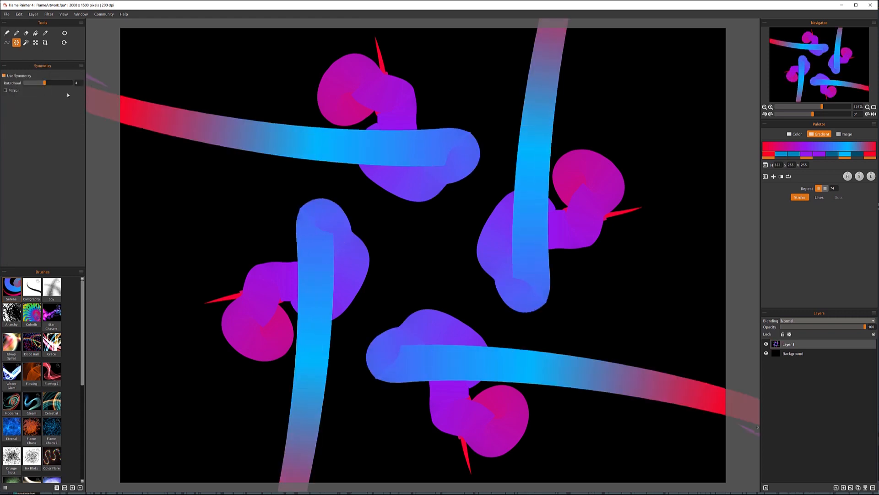
{"action": "left_click_drag", "start_coordinate": [44, 83], "coordinate": [61, 86]}
{"action": "mouse_move", "coordinate": [421, 122]}
{"action": "left_mouse_down"}
{"action": "mouse_move", "coordinate": [244, 198]}
{"action": "mouse_move", "coordinate": [232, 230]}
{"action": "mouse_move", "coordinate": [251, 119]}
{"action": "mouse_move", "coordinate": [448, 192]}
{"action": "mouse_move", "coordinate": [284, 110]}
{"action": "mouse_move", "coordinate": [256, 69]}
{"action": "mouse_move", "coordinate": [272, 23]}
{"action": "left_mouse_up"}
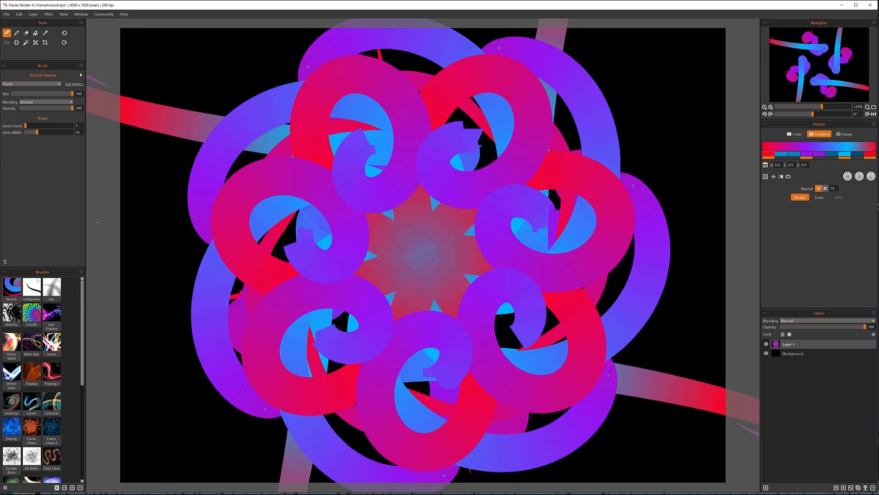
Step: Turn on mirrored symmetry and paint over the pattern to form a mandala with a detailed centre
{"action": "left_click", "coordinate": [16, 42]}
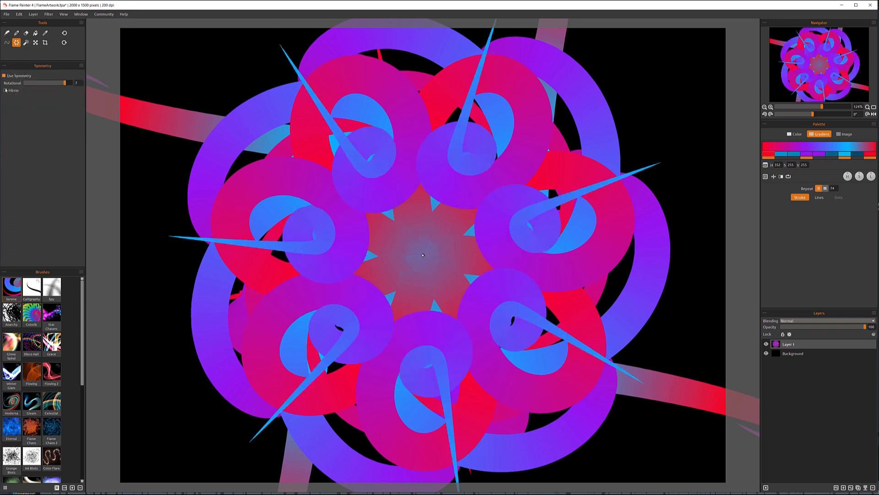
{"action": "mouse_move", "coordinate": [276, 163]}
{"action": "left_mouse_down"}
{"action": "mouse_move", "coordinate": [201, 111]}
{"action": "mouse_move", "coordinate": [416, 214]}
{"action": "mouse_move", "coordinate": [249, 242]}
{"action": "mouse_move", "coordinate": [221, 222]}
{"action": "mouse_move", "coordinate": [265, 115]}
{"action": "mouse_move", "coordinate": [423, 247]}
{"action": "mouse_move", "coordinate": [459, 192]}
{"action": "left_mouse_up"}
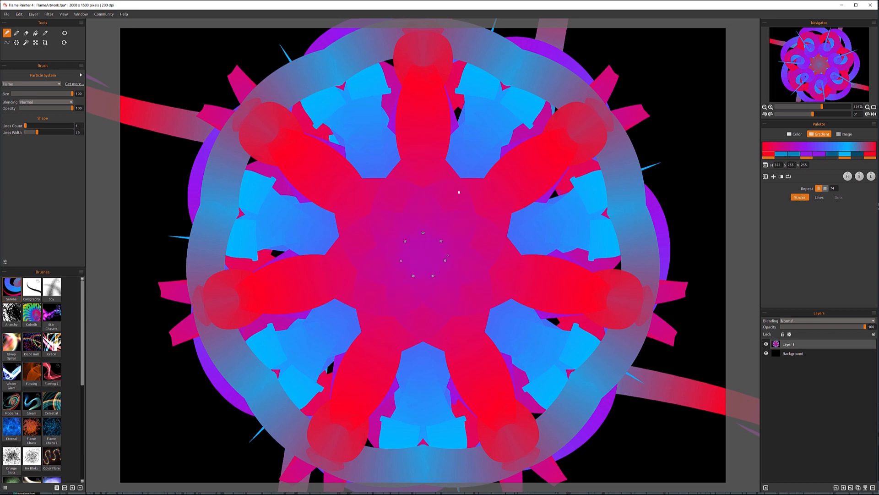
{"action": "left_click_drag", "start_coordinate": [410, 245], "coordinate": [436, 247]}
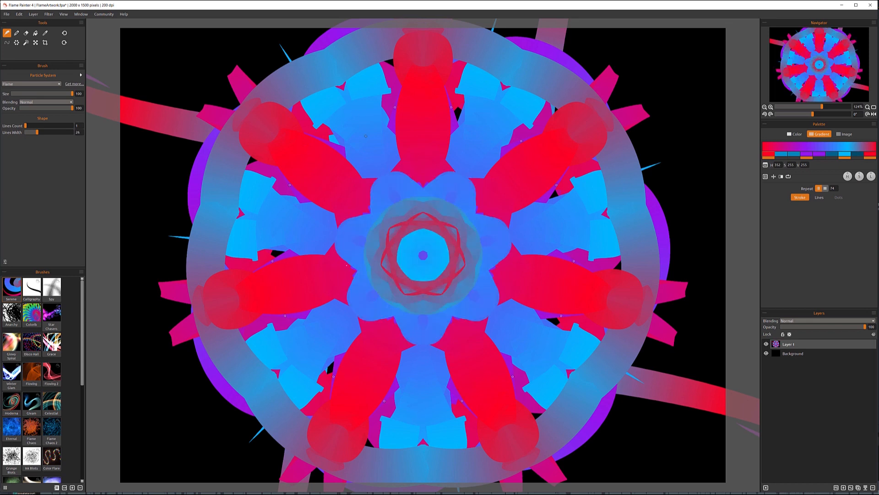
Step: Turn off symmetry for the painting tools
{"action": "left_click", "coordinate": [17, 43]}
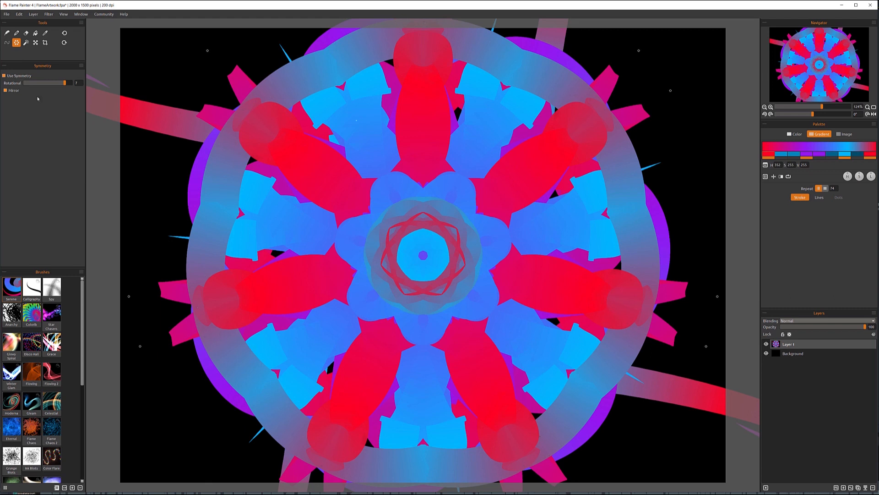
{"action": "left_click", "coordinate": [5, 76]}
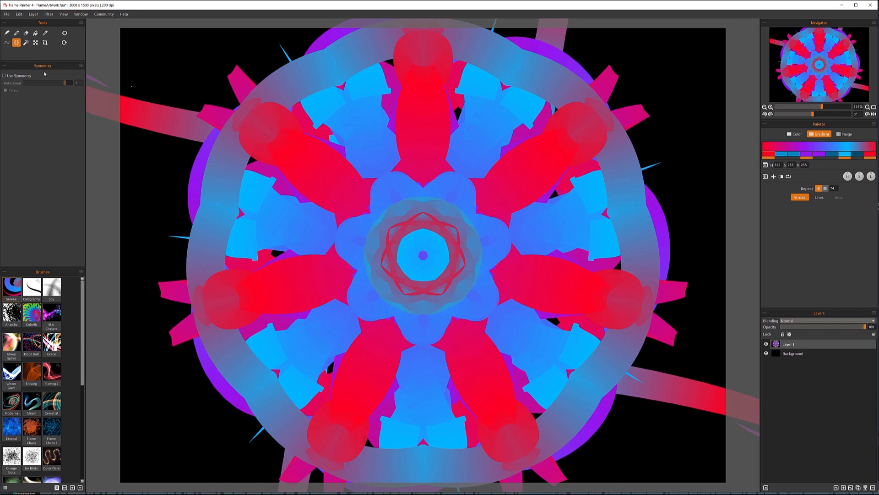
Step: Make a rectangular selection from the mandala's upper-left arm to just below its centre
{"action": "left_click", "coordinate": [26, 42]}
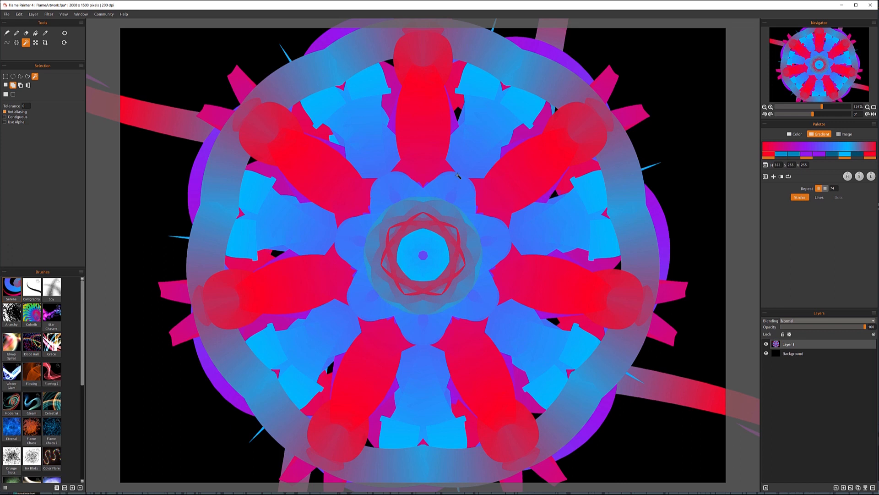
{"action": "left_click", "coordinate": [6, 76]}
{"action": "left_click_drag", "start_coordinate": [267, 111], "coordinate": [423, 289]}
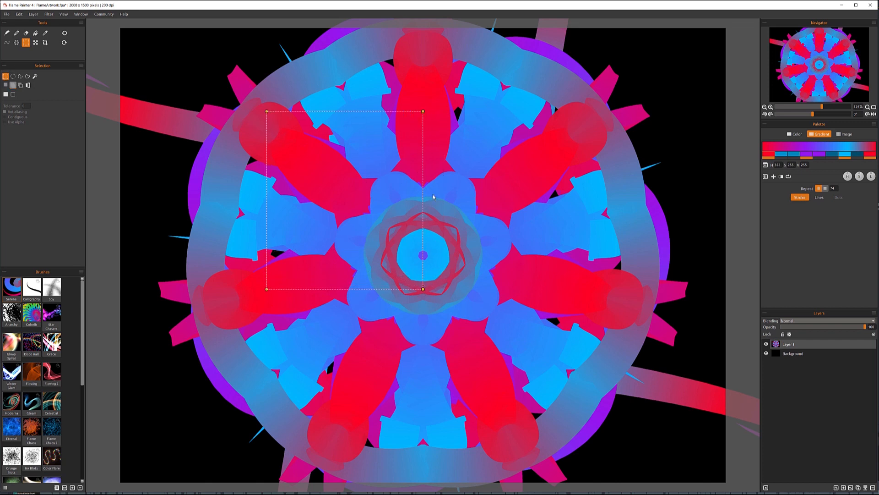
Step: Paint glowing strokes inside the rectangular selection with the Glowy Spiral brush
{"action": "left_click", "coordinate": [9, 33]}
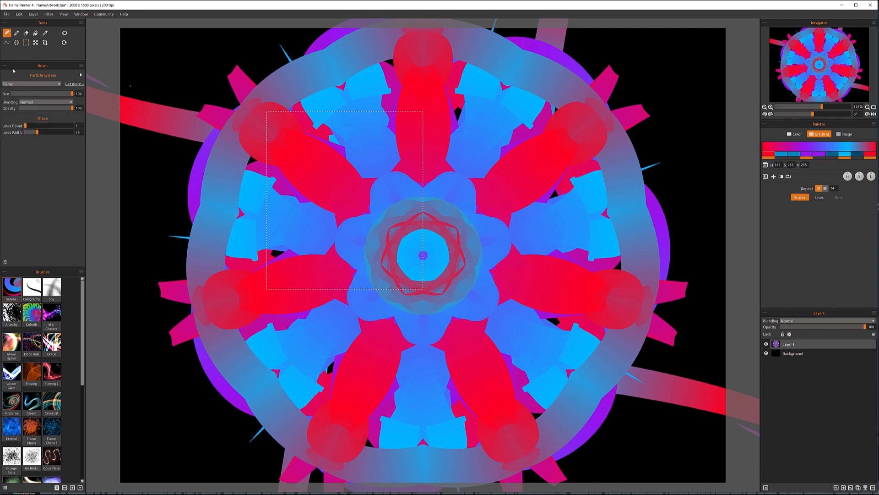
{"action": "left_click", "coordinate": [11, 343]}
{"action": "left_click_drag", "start_coordinate": [320, 146], "coordinate": [294, 99]}
{"action": "mouse_move", "coordinate": [417, 148]}
{"action": "left_mouse_down"}
{"action": "mouse_move", "coordinate": [373, 195]}
{"action": "mouse_move", "coordinate": [445, 249]}
{"action": "mouse_move", "coordinate": [399, 279]}
{"action": "mouse_move", "coordinate": [354, 282]}
{"action": "mouse_move", "coordinate": [337, 302]}
{"action": "mouse_move", "coordinate": [289, 305]}
{"action": "mouse_move", "coordinate": [231, 205]}
{"action": "mouse_move", "coordinate": [240, 193]}
{"action": "mouse_move", "coordinate": [309, 174]}
{"action": "mouse_move", "coordinate": [326, 155]}
{"action": "left_mouse_up"}
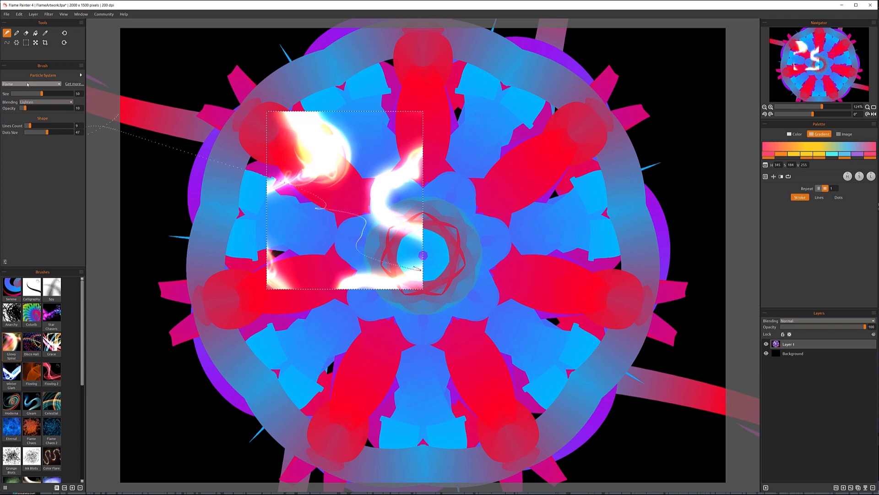
Step: Replace the rectangular selection with a magic wand selection of the red areas, sampled from the mandala's top arm
{"action": "left_click", "coordinate": [28, 44]}
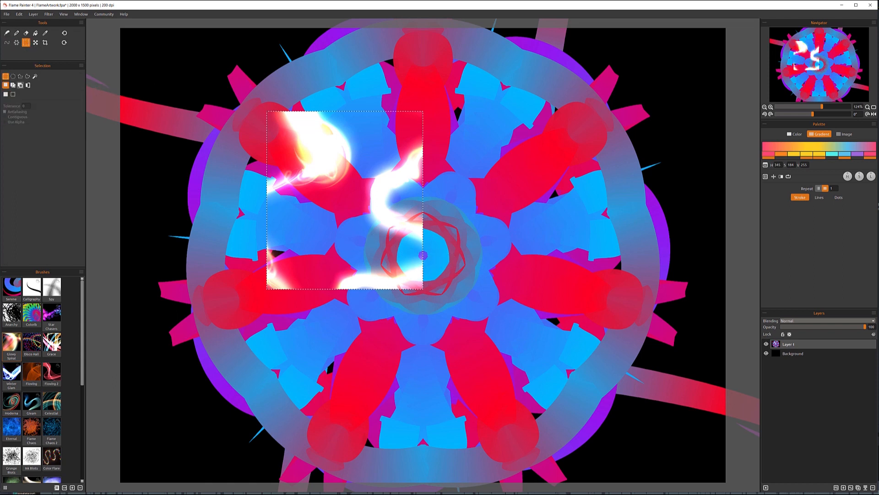
{"action": "left_click", "coordinate": [34, 76]}
{"action": "left_click", "coordinate": [417, 68]}
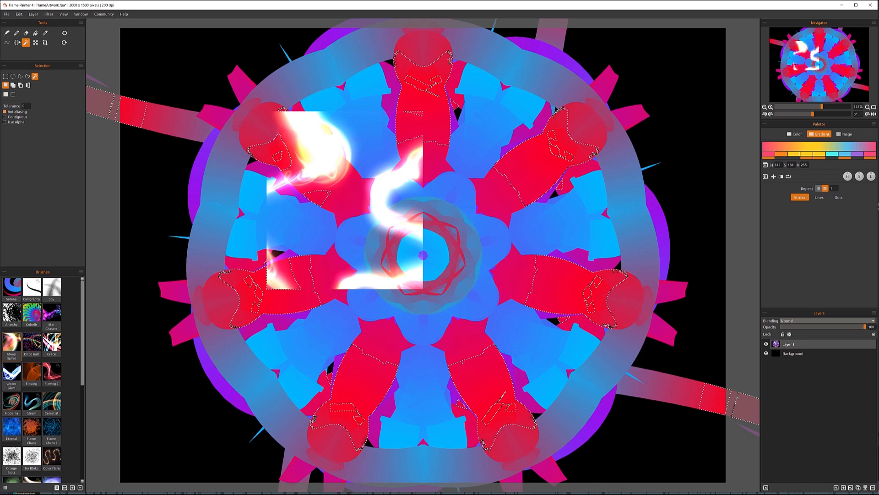
Step: Paint cloudy pink and white textures over several selected red arms of the mandala with the purple star-cloud brush
{"action": "left_click", "coordinate": [6, 33]}
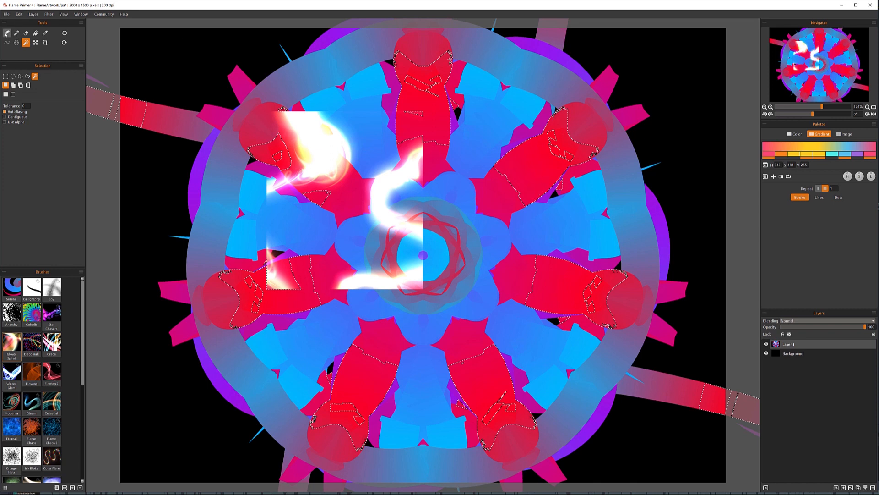
{"action": "left_click", "coordinate": [51, 316]}
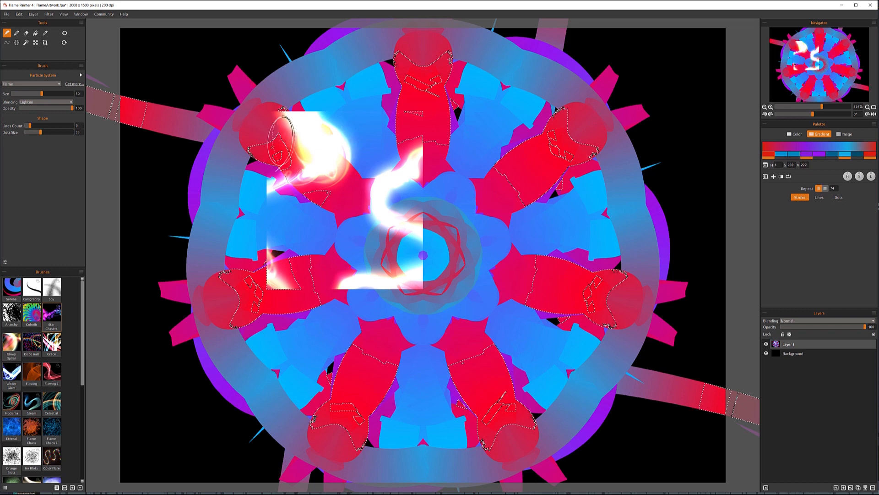
{"action": "mouse_move", "coordinate": [281, 142]}
{"action": "left_mouse_down"}
{"action": "mouse_move", "coordinate": [255, 147]}
{"action": "mouse_move", "coordinate": [304, 171]}
{"action": "left_mouse_up"}
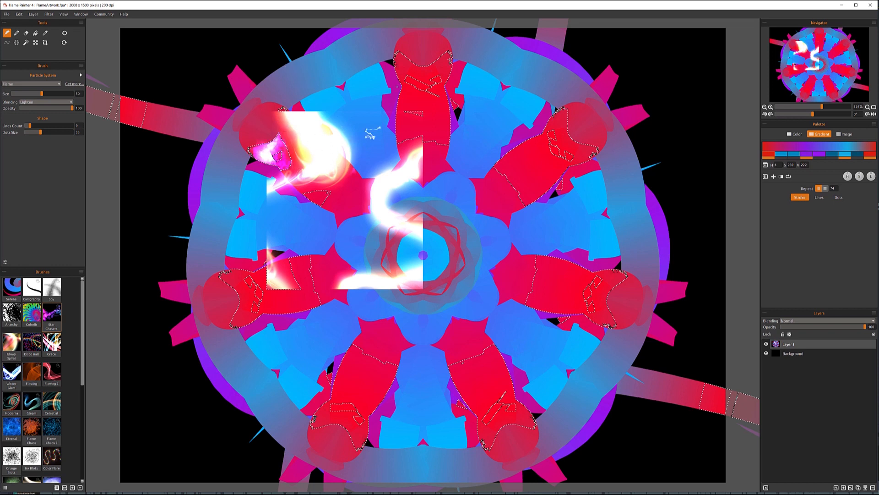
{"action": "mouse_move", "coordinate": [404, 79]}
{"action": "left_mouse_down"}
{"action": "mouse_move", "coordinate": [429, 87]}
{"action": "mouse_move", "coordinate": [403, 133]}
{"action": "mouse_move", "coordinate": [415, 146]}
{"action": "mouse_move", "coordinate": [447, 149]}
{"action": "mouse_move", "coordinate": [454, 134]}
{"action": "mouse_move", "coordinate": [457, 149]}
{"action": "mouse_move", "coordinate": [487, 169]}
{"action": "mouse_move", "coordinate": [532, 150]}
{"action": "mouse_move", "coordinate": [507, 172]}
{"action": "mouse_move", "coordinate": [519, 181]}
{"action": "mouse_move", "coordinate": [507, 184]}
{"action": "mouse_move", "coordinate": [531, 213]}
{"action": "left_mouse_up"}
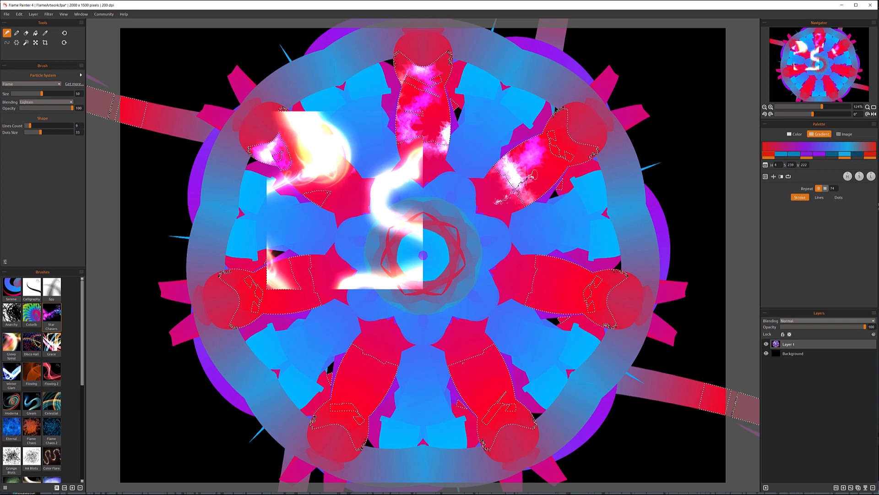
{"action": "mouse_move", "coordinate": [553, 278]}
{"action": "left_mouse_down"}
{"action": "mouse_move", "coordinate": [567, 299]}
{"action": "mouse_move", "coordinate": [544, 294]}
{"action": "left_mouse_up"}
{"action": "mouse_move", "coordinate": [577, 220]}
{"action": "left_mouse_down"}
{"action": "mouse_move", "coordinate": [561, 293]}
{"action": "mouse_move", "coordinate": [551, 301]}
{"action": "mouse_move", "coordinate": [569, 298]}
{"action": "left_mouse_up"}
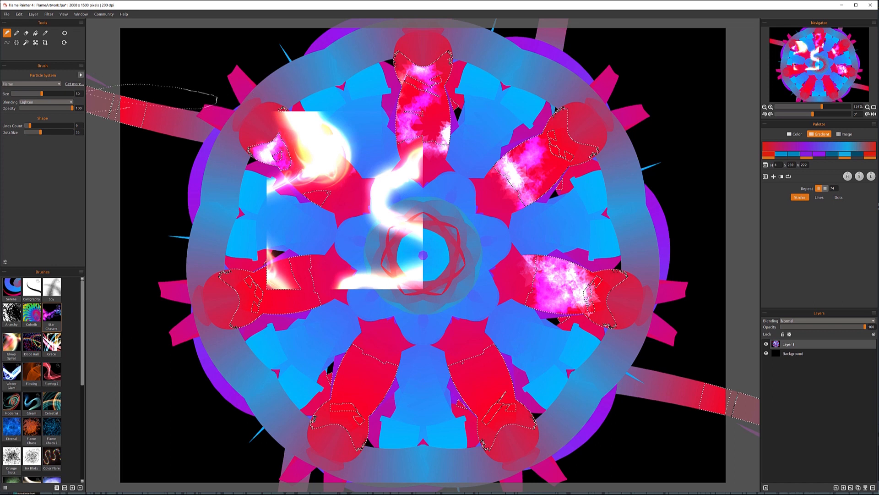
Step: Replace the magic wand selection with a freehand selection around the mandala's upper-left ring and glow area
{"action": "left_click", "coordinate": [26, 42]}
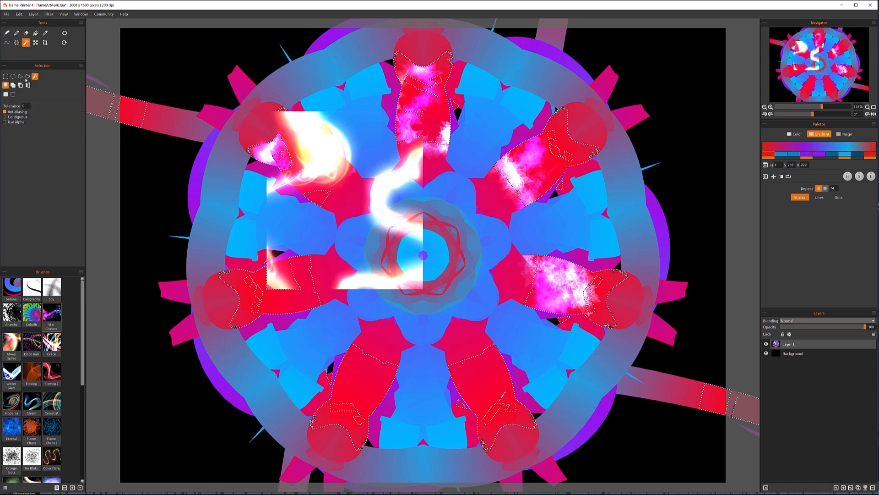
{"action": "left_click", "coordinate": [27, 77]}
{"action": "mouse_move", "coordinate": [373, 89]}
{"action": "left_mouse_down"}
{"action": "mouse_move", "coordinate": [353, 125]}
{"action": "mouse_move", "coordinate": [355, 173]}
{"action": "mouse_move", "coordinate": [308, 187]}
{"action": "left_mouse_up"}
{"action": "left_click_drag", "start_coordinate": [369, 91], "coordinate": [369, 91]}
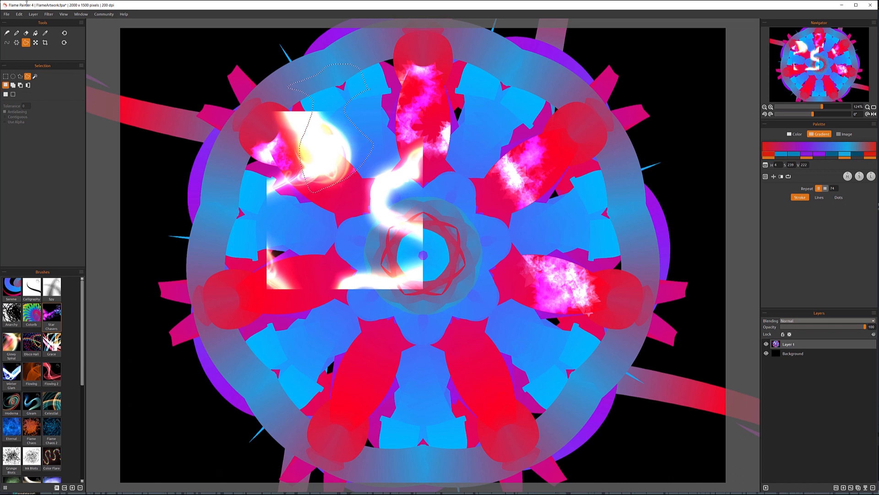
Step: Deselect the freehand area
{"action": "left_click", "coordinate": [34, 14]}
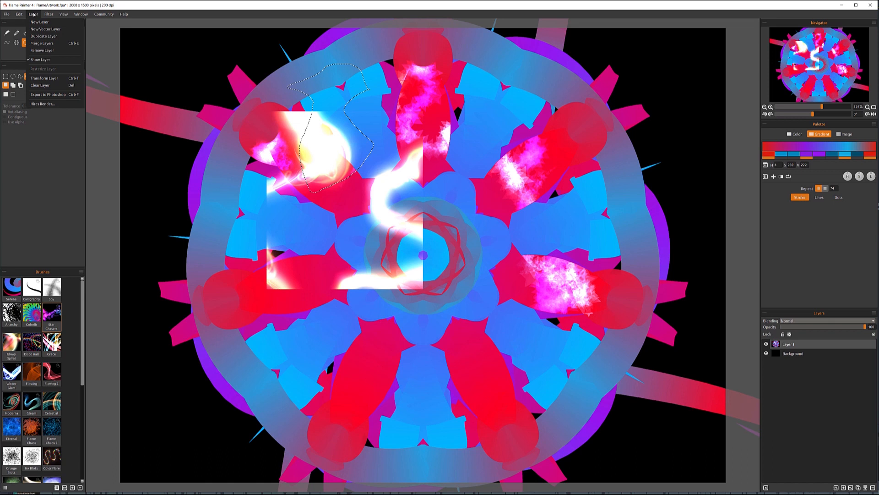
{"action": "mouse_move", "coordinate": [48, 15]}
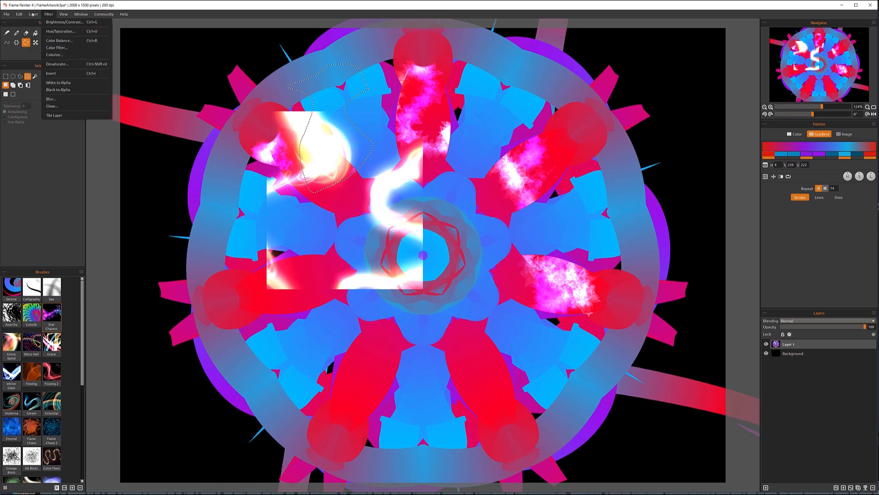
{"action": "mouse_move", "coordinate": [19, 14]}
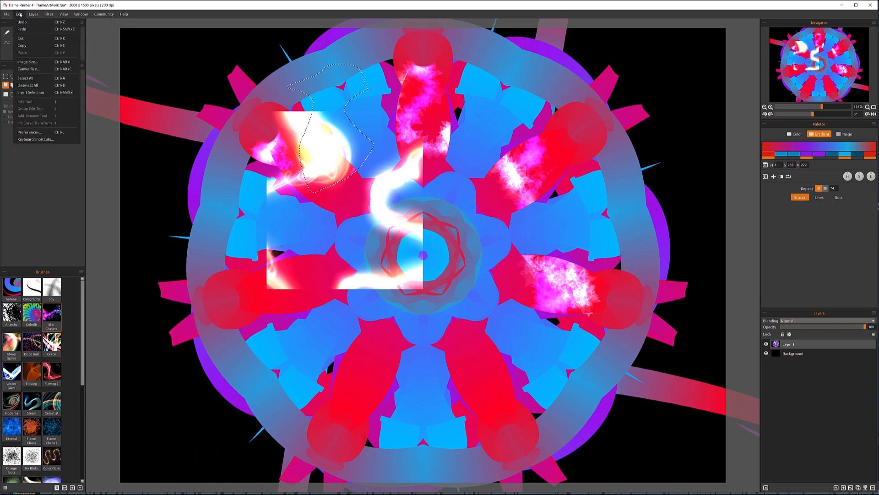
{"action": "left_click", "coordinate": [49, 87]}
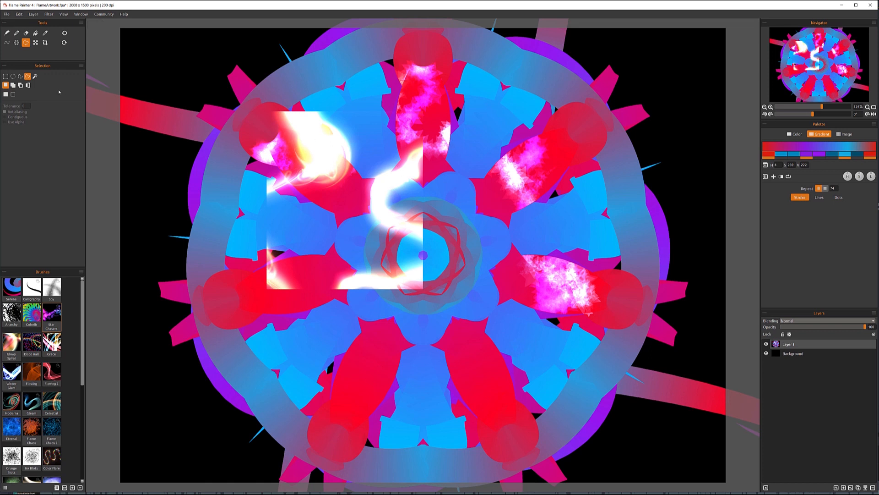
Step: Make a rectangular selection over the mandala's upper-left part and add an elliptical area overlapping its lower-right corner
{"action": "left_click", "coordinate": [6, 76]}
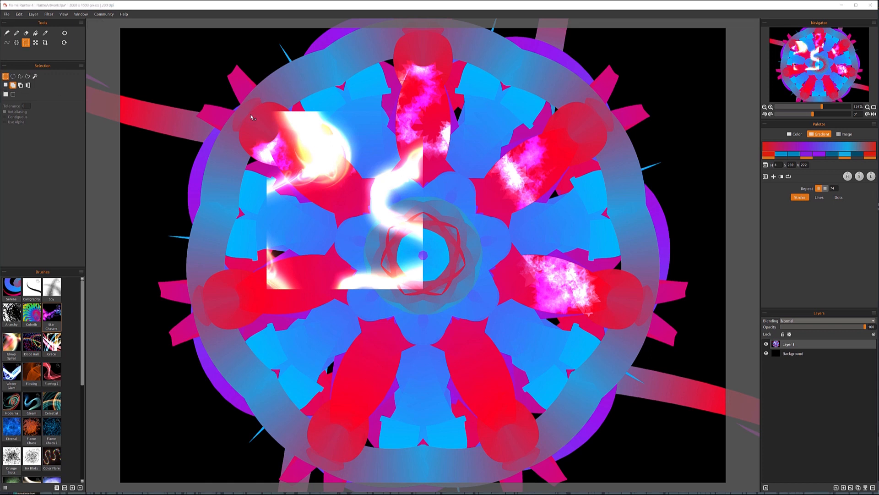
{"action": "left_click", "coordinate": [6, 84]}
{"action": "left_click_drag", "start_coordinate": [233, 118], "coordinate": [395, 272]}
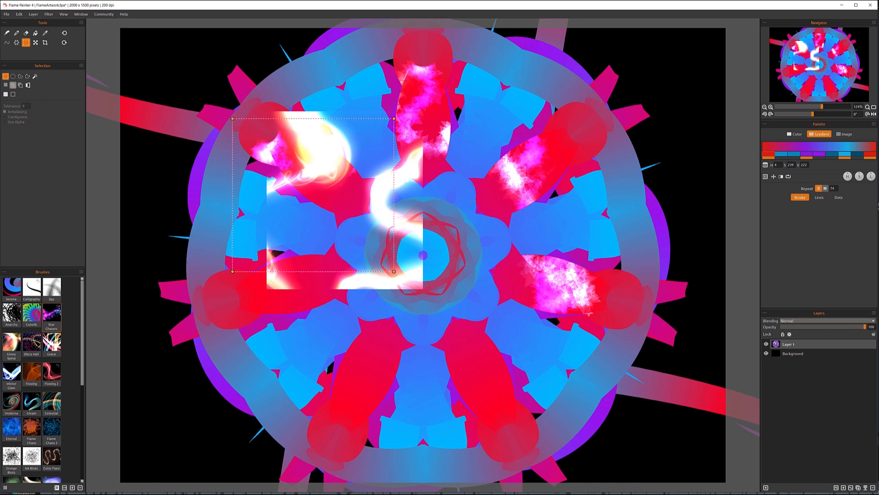
{"action": "left_click", "coordinate": [448, 262]}
{"action": "left_click_drag", "start_coordinate": [450, 226], "coordinate": [314, 360]}
{"action": "left_click", "coordinate": [372, 260]}
Step: Subtract a circular area inside the rectangular part from the combined selection
{"action": "left_click", "coordinate": [21, 86]}
{"action": "left_click_drag", "start_coordinate": [250, 147], "coordinate": [374, 234]}
{"action": "left_click", "coordinate": [374, 222]}
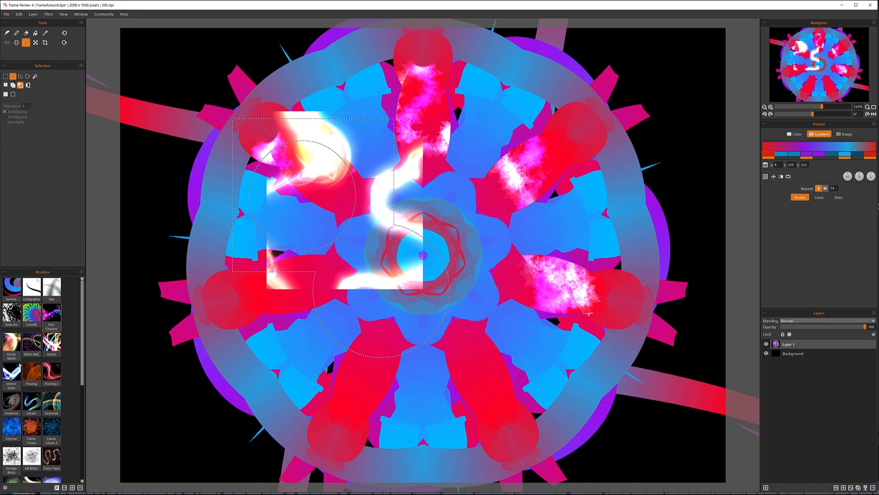
Step: Fill the combined selection with web-like blue and white strokes using the Flame Chaos 2 brush
{"action": "left_click", "coordinate": [48, 428]}
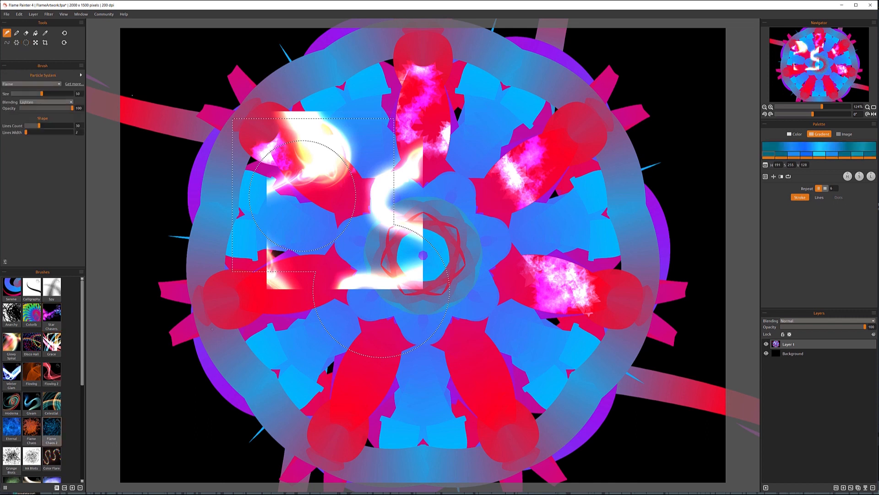
{"action": "mouse_move", "coordinate": [331, 172]}
{"action": "left_mouse_down"}
{"action": "mouse_move", "coordinate": [341, 183]}
{"action": "mouse_move", "coordinate": [311, 197]}
{"action": "mouse_move", "coordinate": [321, 183]}
{"action": "mouse_move", "coordinate": [298, 241]}
{"action": "mouse_move", "coordinate": [385, 293]}
{"action": "mouse_move", "coordinate": [316, 117]}
{"action": "mouse_move", "coordinate": [390, 261]}
{"action": "mouse_move", "coordinate": [275, 131]}
{"action": "mouse_move", "coordinate": [242, 174]}
{"action": "left_mouse_up"}
Step: Invert the selection and paint orange ribbon strokes across the mandala outside the web-textured shape
{"action": "left_click", "coordinate": [26, 43]}
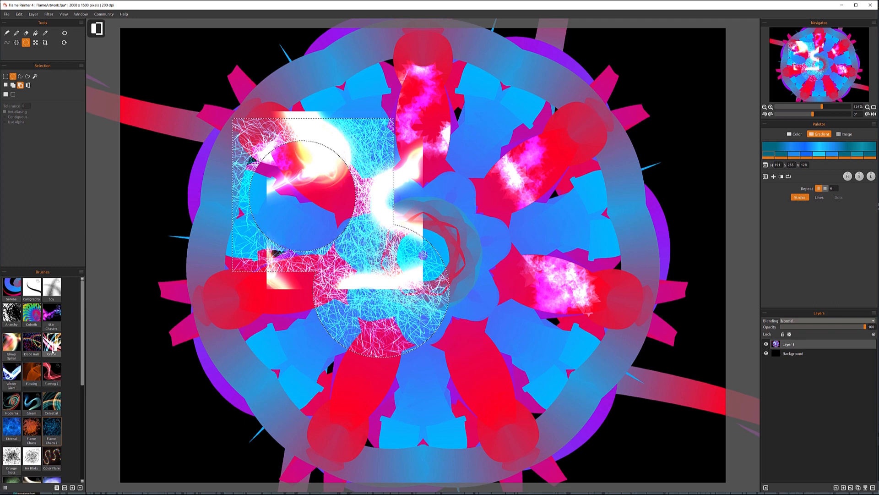
{"action": "left_click", "coordinate": [30, 375]}
{"action": "mouse_move", "coordinate": [201, 256]}
{"action": "left_mouse_down"}
{"action": "mouse_move", "coordinate": [331, 120]}
{"action": "mouse_move", "coordinate": [412, 202]}
{"action": "mouse_move", "coordinate": [213, 280]}
{"action": "mouse_move", "coordinate": [458, 339]}
{"action": "mouse_move", "coordinate": [563, 223]}
{"action": "left_mouse_up"}
{"action": "left_click_drag", "start_coordinate": [430, 390], "coordinate": [285, 392]}
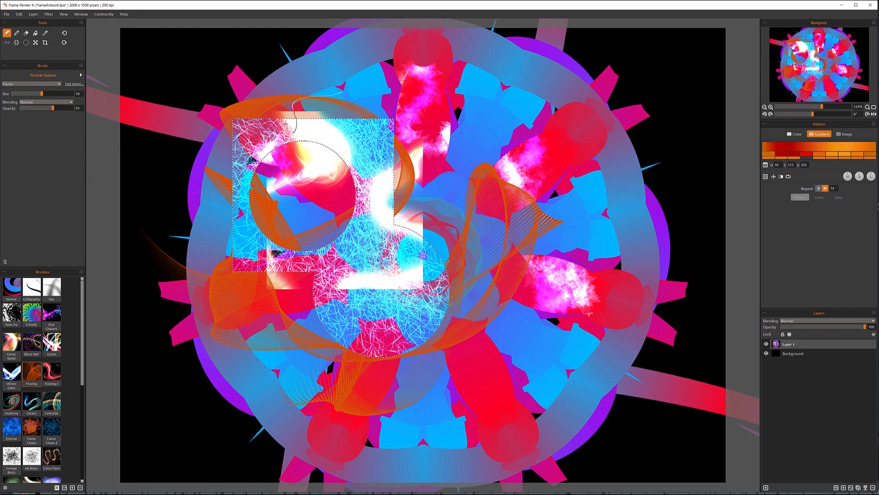
Step: Clear the inverted selection
{"action": "left_click", "coordinate": [26, 42]}
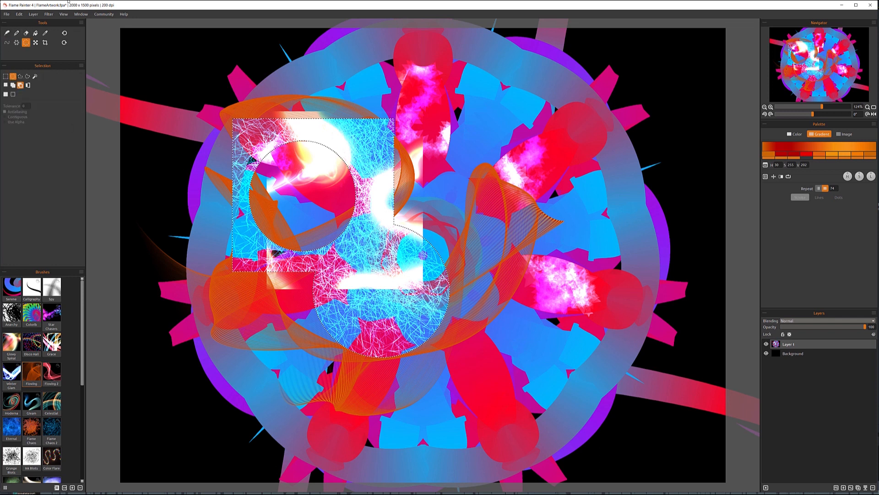
{"action": "left_click", "coordinate": [23, 15]}
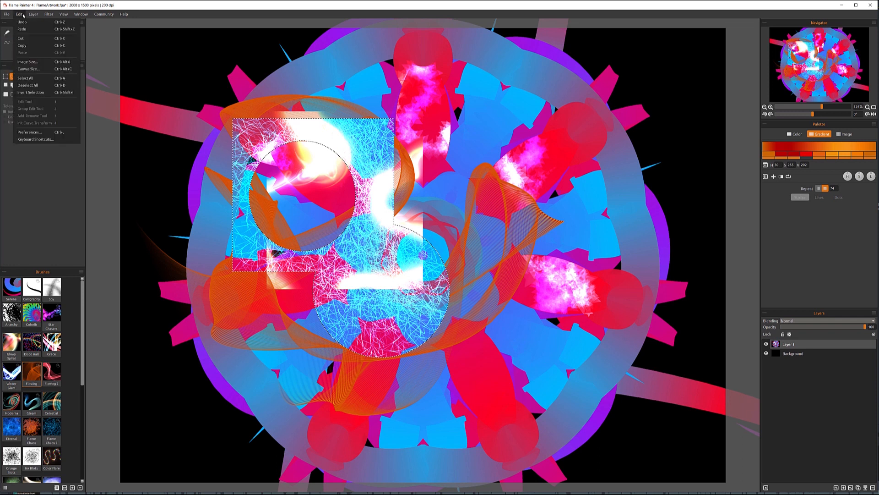
{"action": "left_click", "coordinate": [43, 85]}
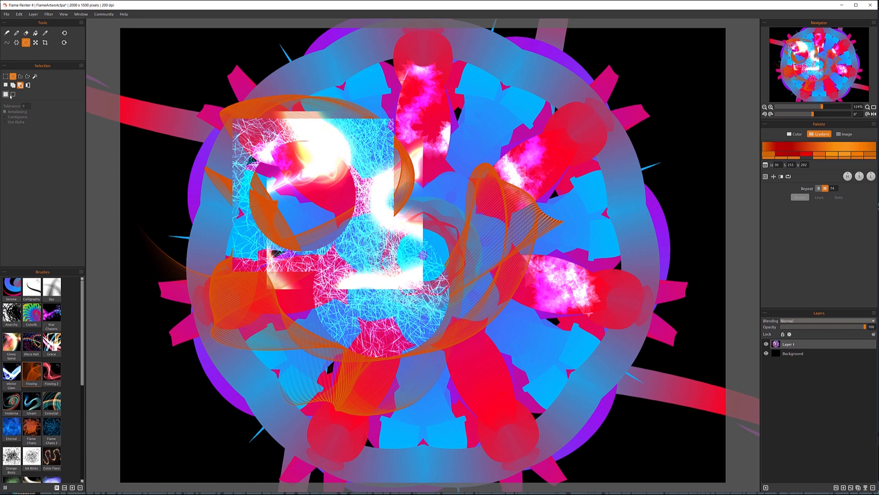
Step: Draw an elliptical selection over the mandala's upper-left part and replace it with one over its upper-right part
{"action": "left_click", "coordinate": [6, 85]}
{"action": "left_click_drag", "start_coordinate": [217, 93], "coordinate": [411, 246]}
{"action": "left_click", "coordinate": [489, 265]}
{"action": "mouse_move", "coordinate": [397, 95]}
{"action": "left_mouse_down"}
{"action": "mouse_move", "coordinate": [525, 255]}
{"action": "mouse_move", "coordinate": [592, 266]}
{"action": "left_mouse_up"}
{"action": "left_click", "coordinate": [294, 137]}
Step: Try to scale down the elliptical selection's content and move it onto the web-textured area with the Transform tool
{"action": "left_click", "coordinate": [35, 42]}
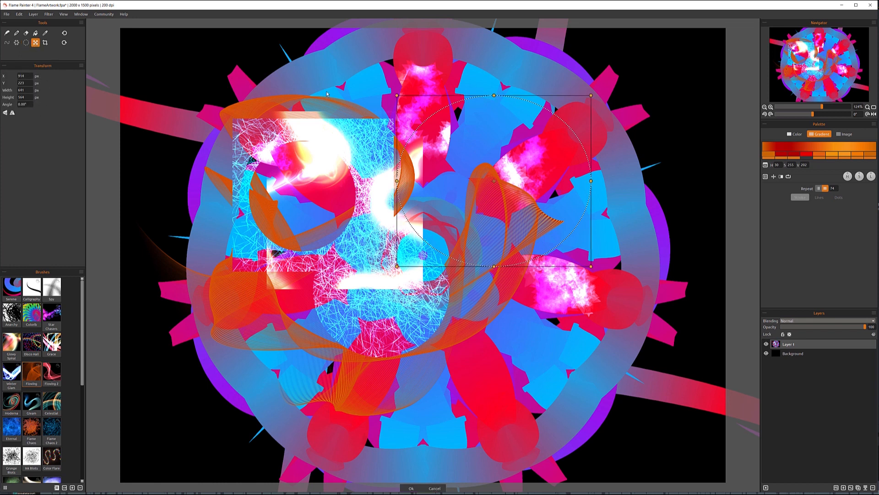
{"action": "left_click_drag", "start_coordinate": [398, 96], "coordinate": [471, 148]}
{"action": "left_click_drag", "start_coordinate": [561, 192], "coordinate": [378, 182]}
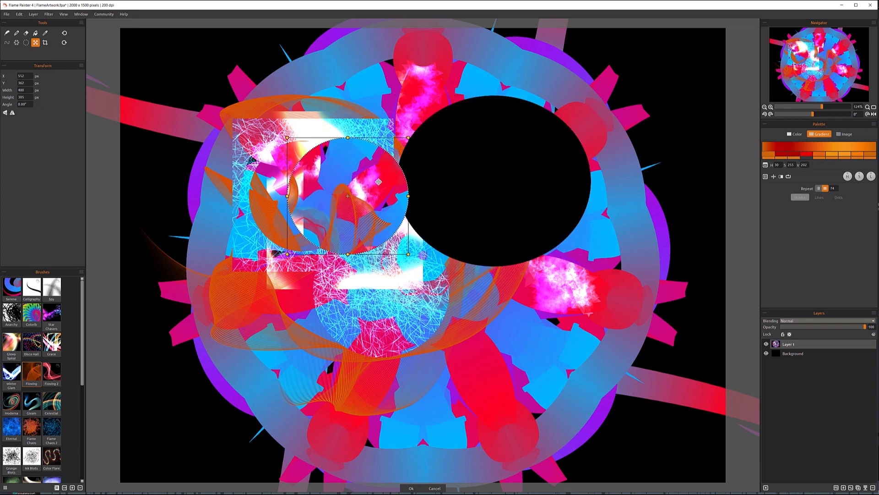
{"action": "left_click_drag", "start_coordinate": [409, 255], "coordinate": [433, 280]}
{"action": "left_click_drag", "start_coordinate": [397, 197], "coordinate": [352, 181]}
{"action": "key", "text": "Escape"}
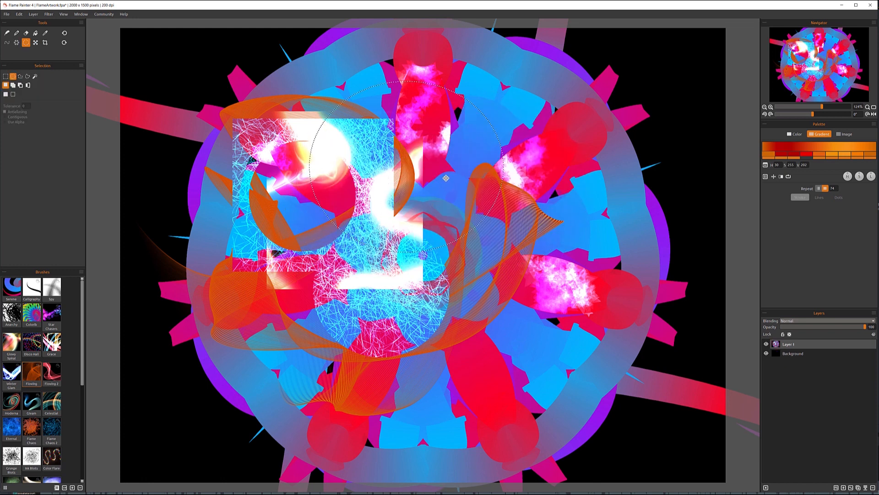
Step: Move the content of the elliptical selection from the upper centre to the mandala's lower-left side
{"action": "left_click", "coordinate": [36, 43]}
{"action": "left_click_drag", "start_coordinate": [384, 153], "coordinate": [261, 259]}
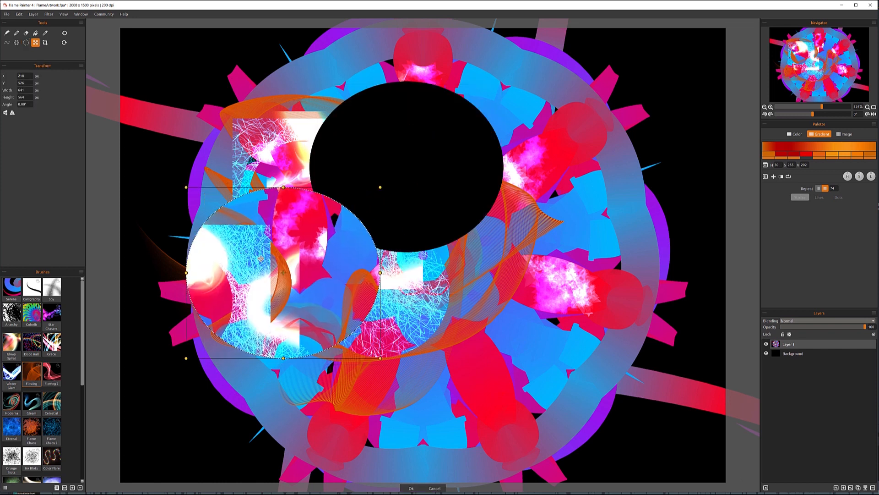
Step: Try the canvas size frame and its Image Size option, reduce the height to 1414 px and shift the frame
{"action": "left_click", "coordinate": [45, 42]}
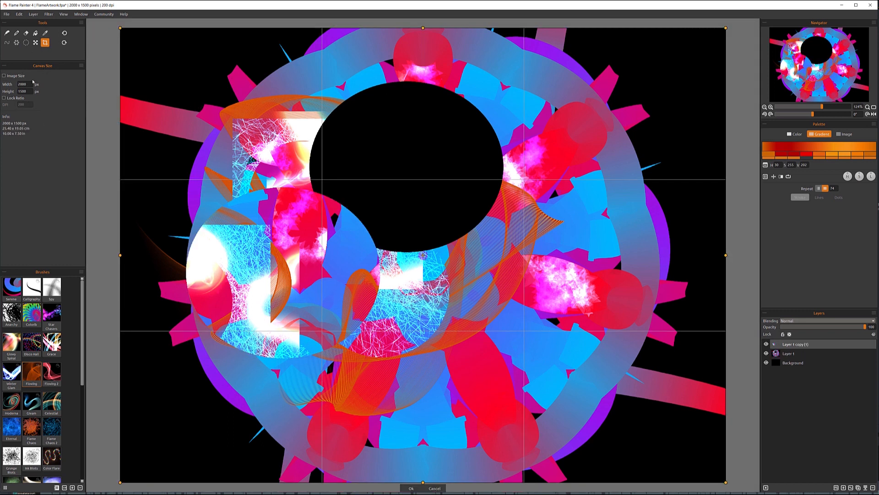
{"action": "mouse_move", "coordinate": [122, 30]}
{"action": "left_mouse_down"}
{"action": "mouse_move", "coordinate": [165, 92]}
{"action": "mouse_move", "coordinate": [312, 209]}
{"action": "mouse_move", "coordinate": [118, 44]}
{"action": "mouse_move", "coordinate": [128, 173]}
{"action": "mouse_move", "coordinate": [210, 213]}
{"action": "mouse_move", "coordinate": [169, 28]}
{"action": "mouse_move", "coordinate": [122, 75]}
{"action": "mouse_move", "coordinate": [136, 46]}
{"action": "mouse_move", "coordinate": [114, 22]}
{"action": "left_mouse_up"}
{"action": "left_click_drag", "start_coordinate": [112, 22], "coordinate": [119, 27]}
{"action": "left_click", "coordinate": [14, 77]}
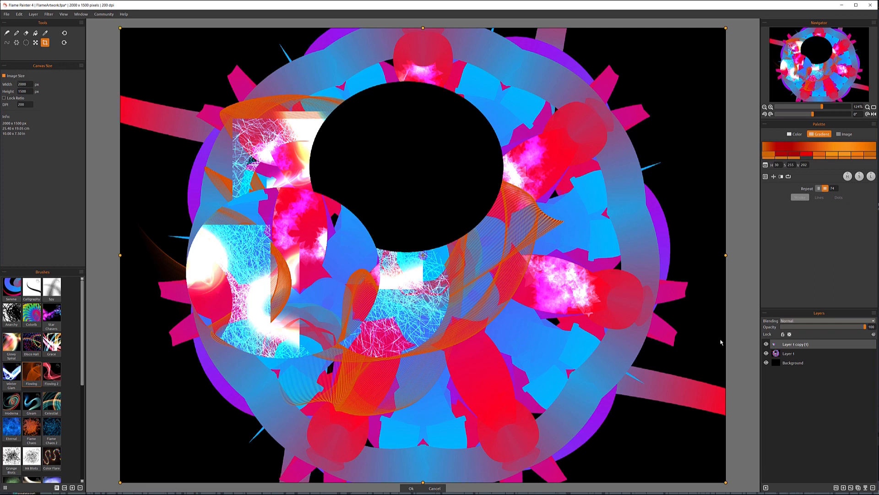
{"action": "left_click", "coordinate": [14, 76]}
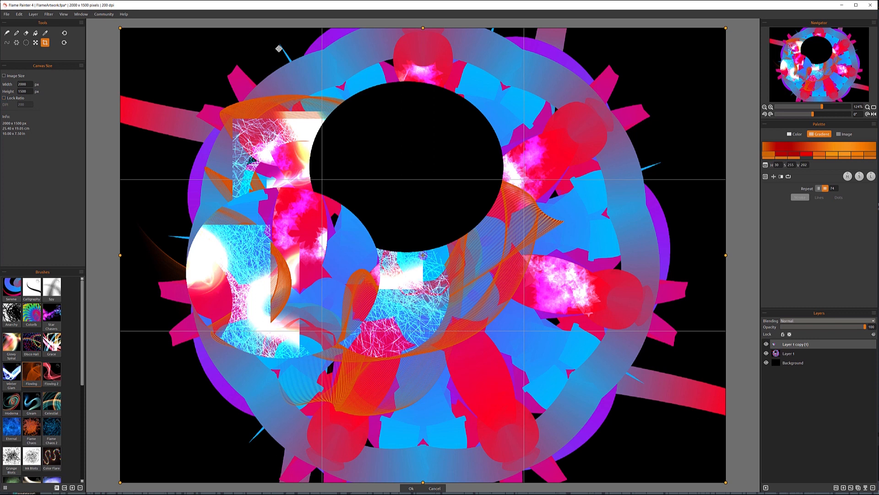
{"action": "left_click_drag", "start_coordinate": [423, 29], "coordinate": [423, 54]}
{"action": "left_click_drag", "start_coordinate": [533, 272], "coordinate": [539, 247]}
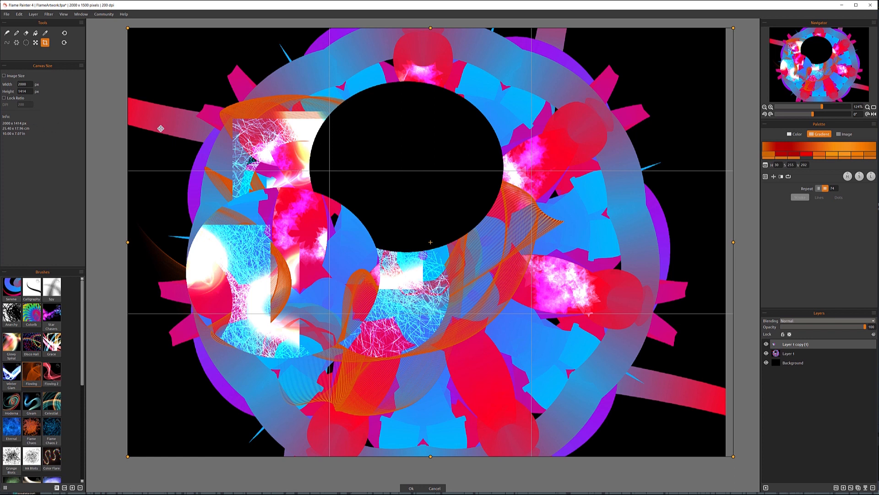
Step: Undo the canvas size and elliptical transform changes, stepping back and forth through the history
{"action": "left_click", "coordinate": [64, 34]}
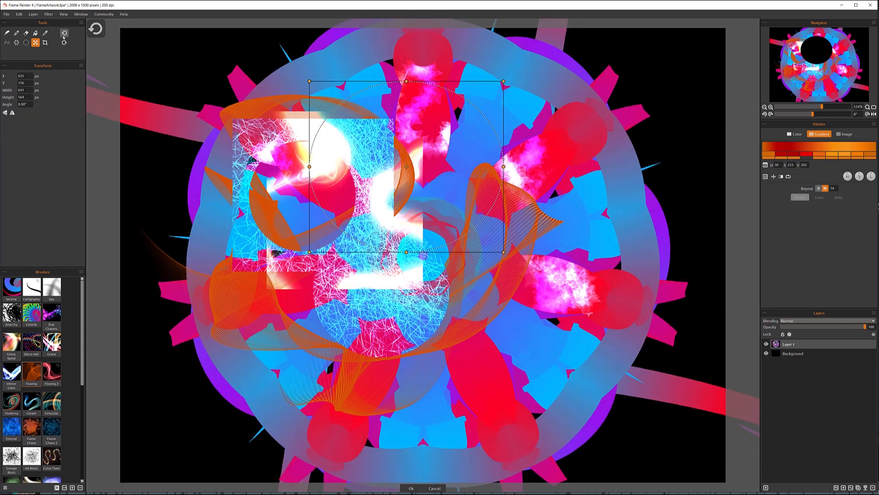
{"action": "left_click", "coordinate": [64, 43]}
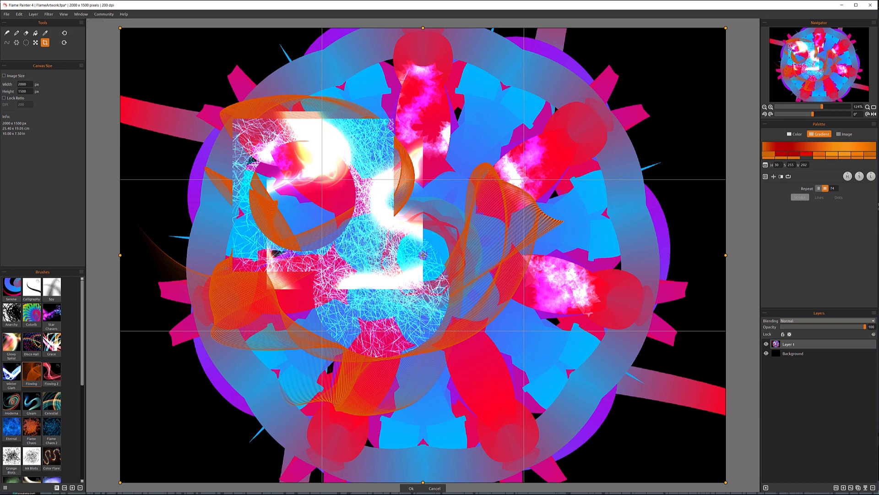
{"action": "key", "text": "t"}
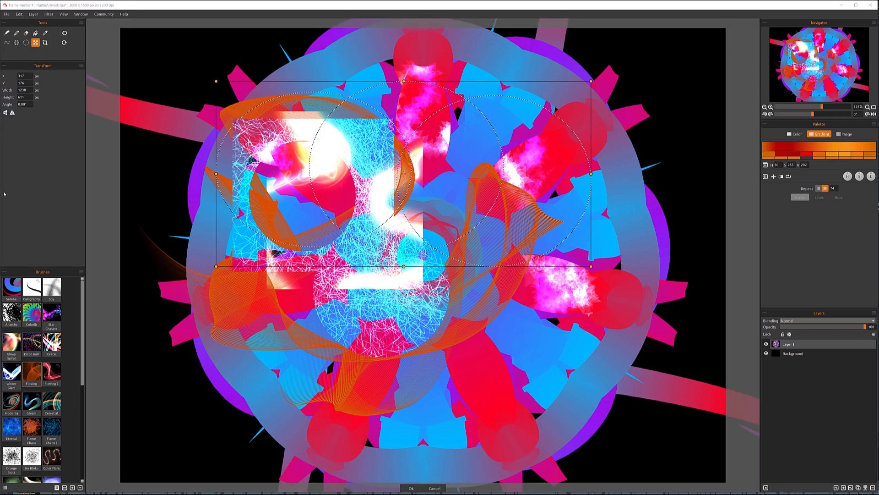
{"action": "left_click", "coordinate": [65, 33]}
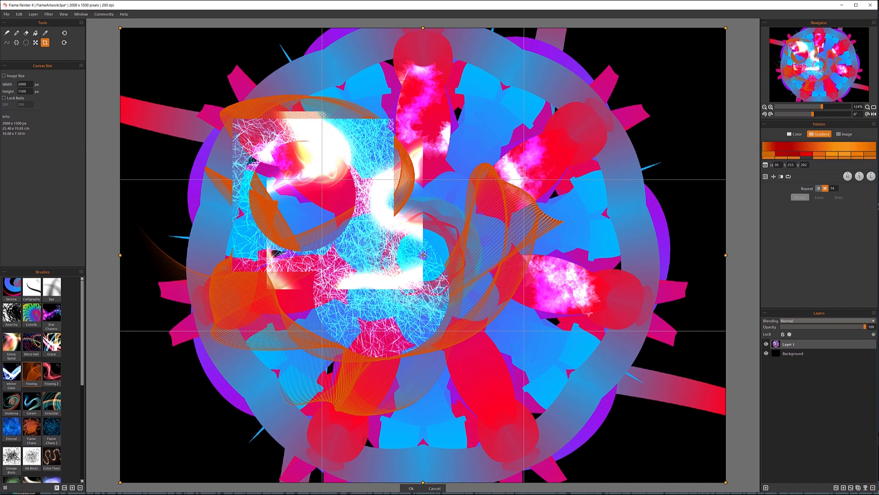
{"action": "left_click", "coordinate": [23, 16]}
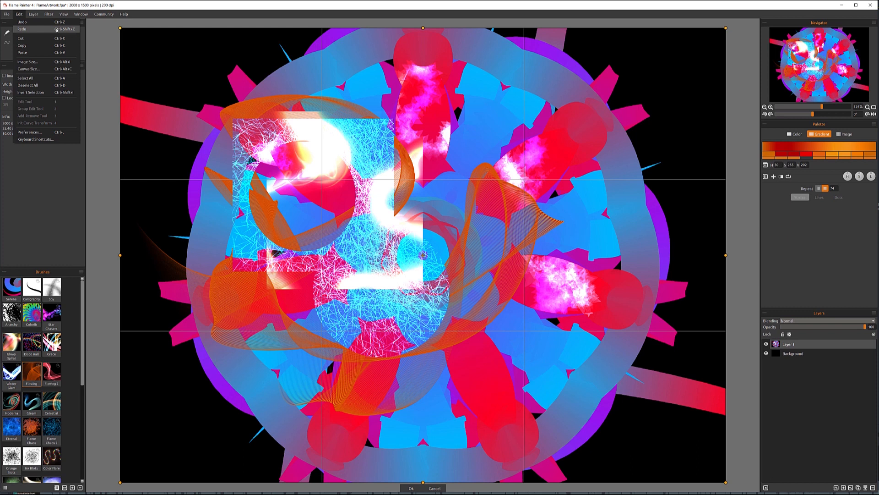
{"action": "left_click", "coordinate": [110, 164]}
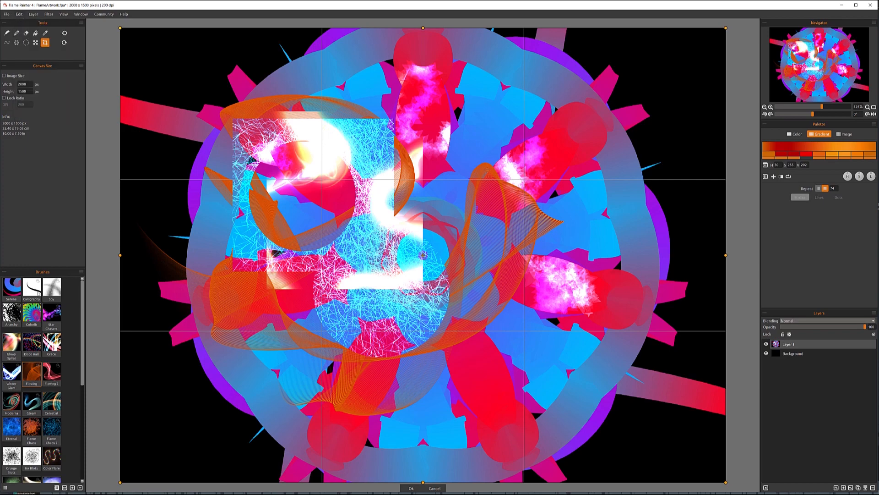